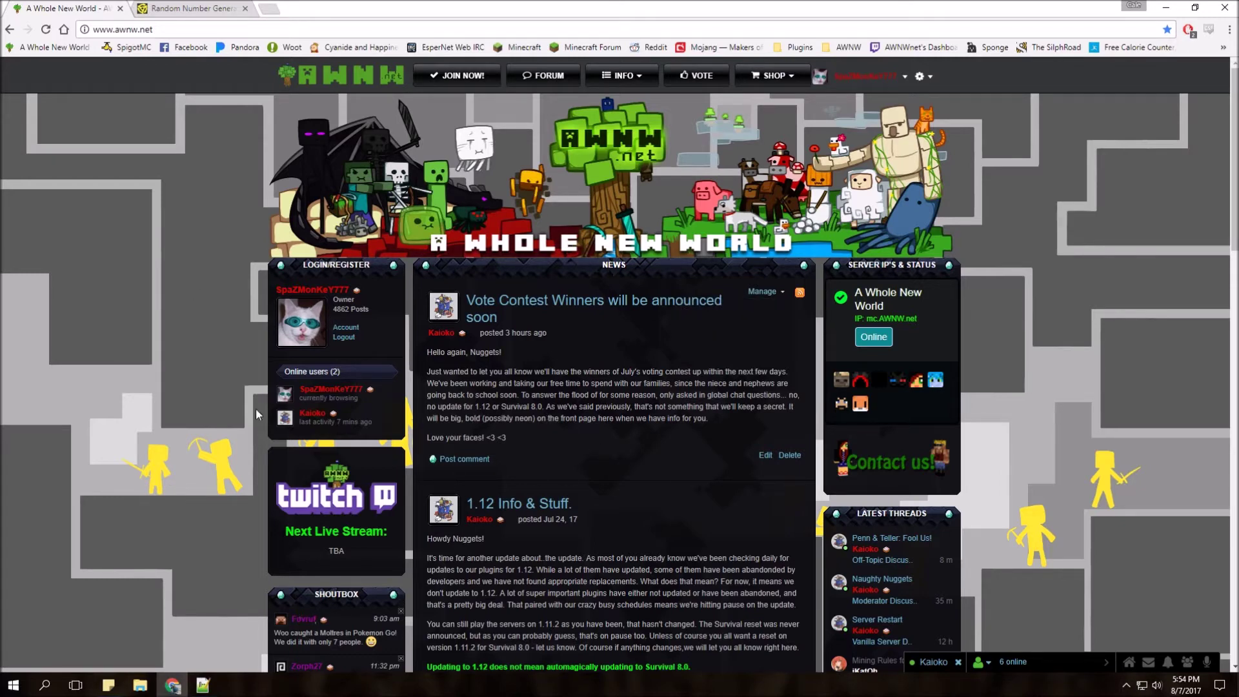
Review the early July entries in votes.log, then return to the AWNW website.
left_click(201, 685)
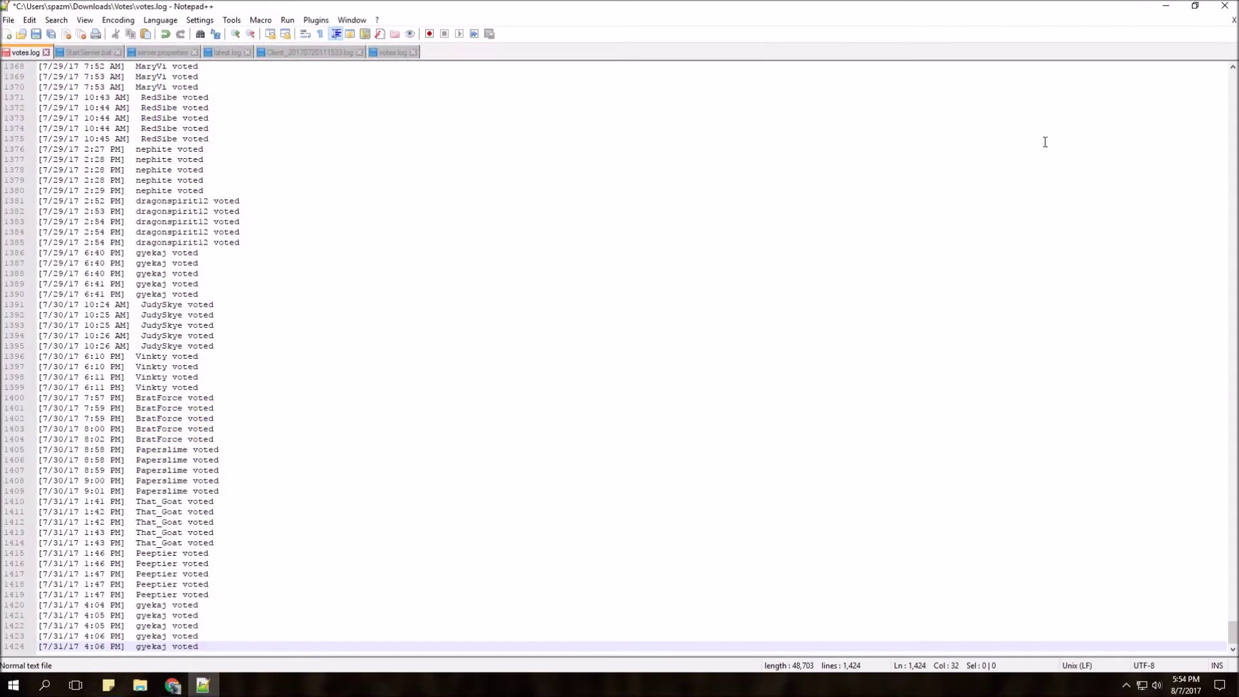
left_click_drag(1233, 631, 1208, 219)
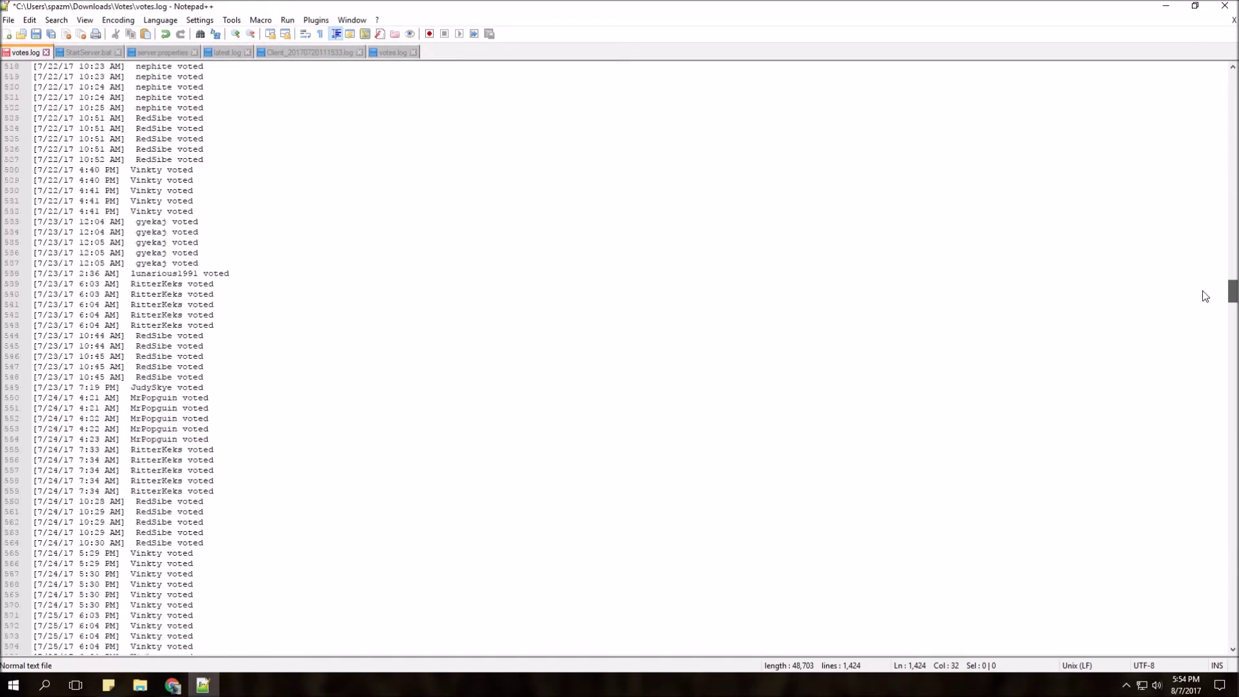
left_click_drag(1207, 219, 1167, 126)
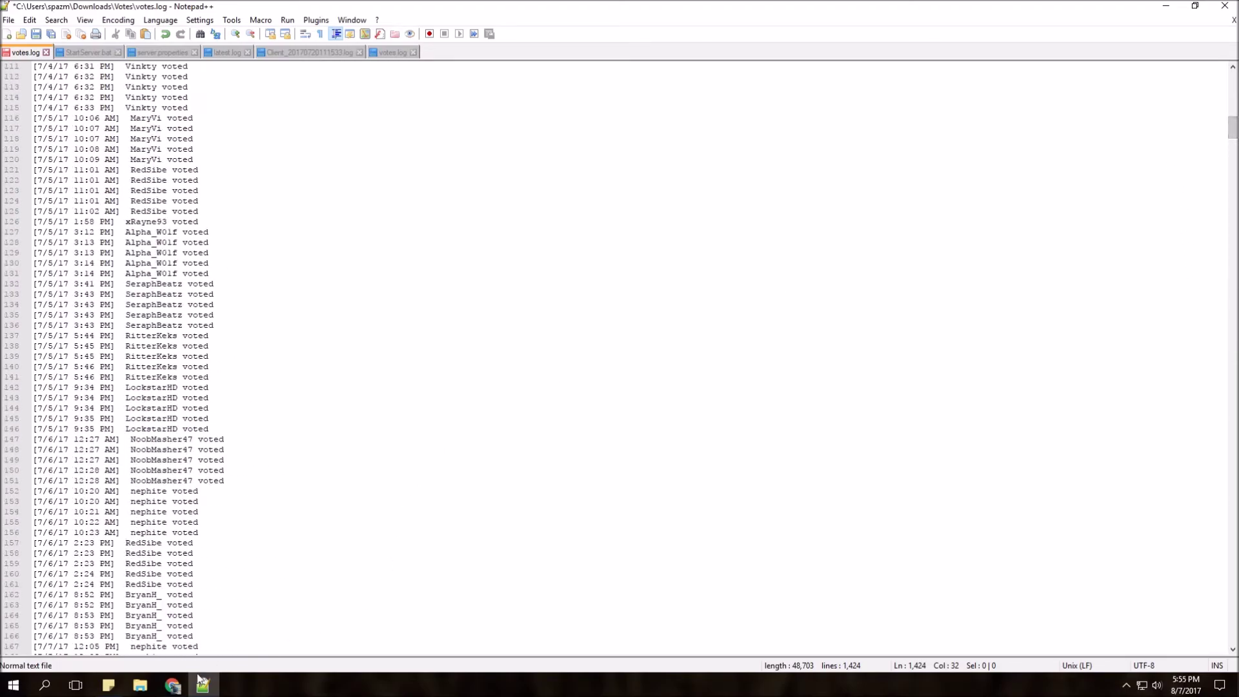
left_click(172, 686)
mouse_move(773, 76)
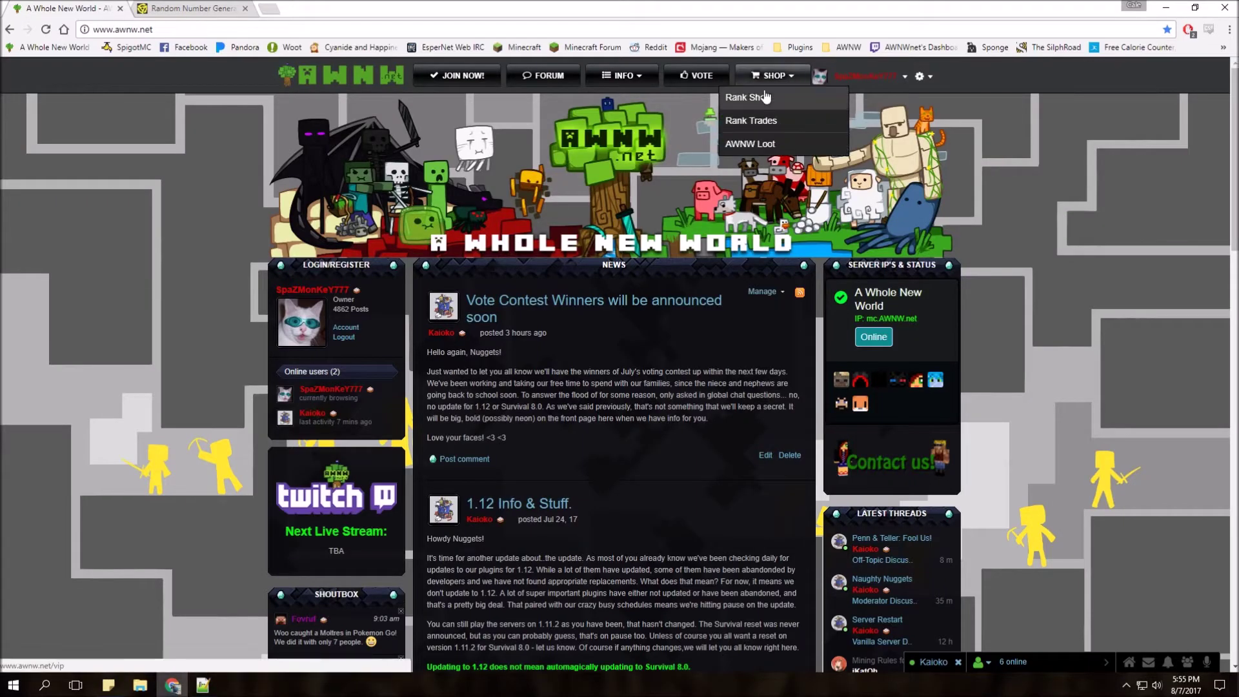
Browse the Rank Shop's Extra Homes offers and confirm votes.log ends at line 1424.
left_click(795, 80)
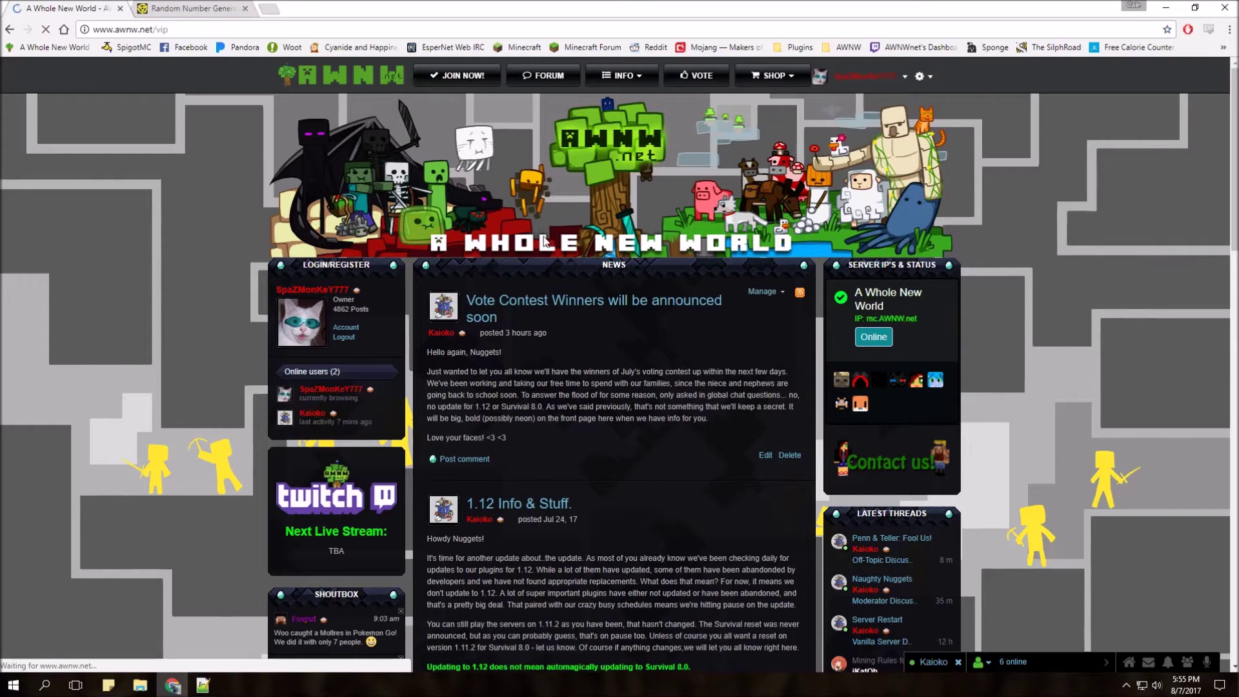
scroll(307, 469, "down", 2)
scroll(281, 436, "down", 1)
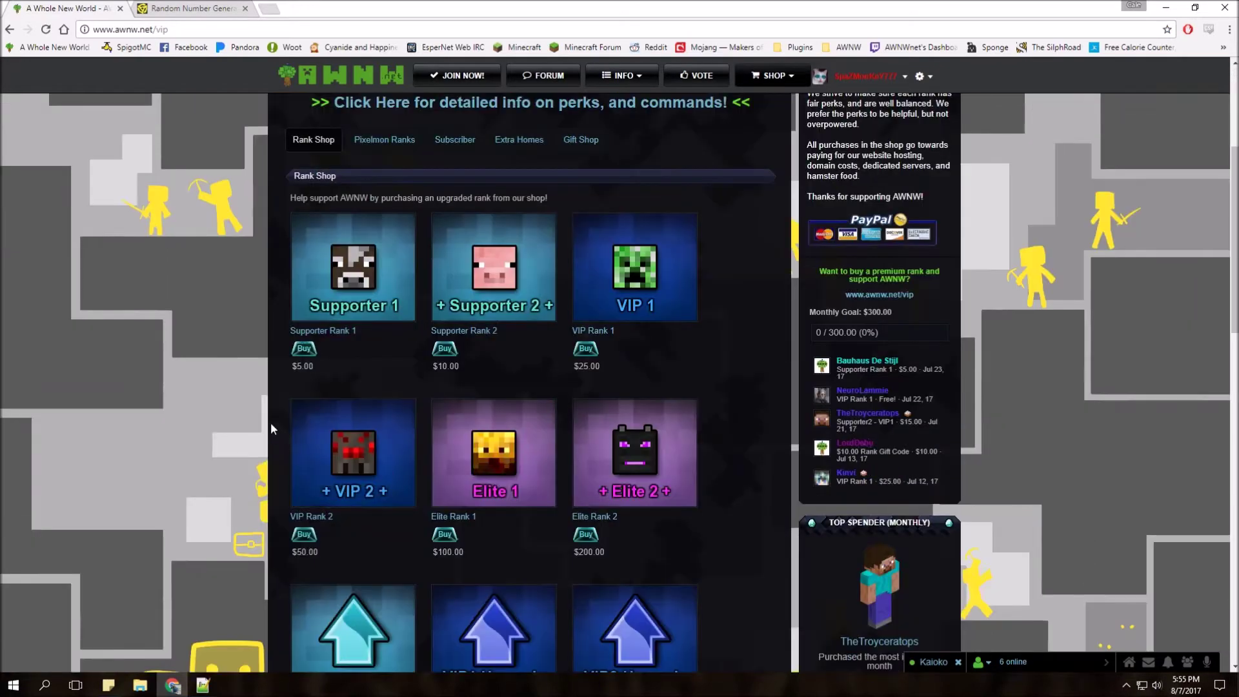
scroll(257, 415, "down", 3)
scroll(256, 416, "up", 5)
left_click(516, 334)
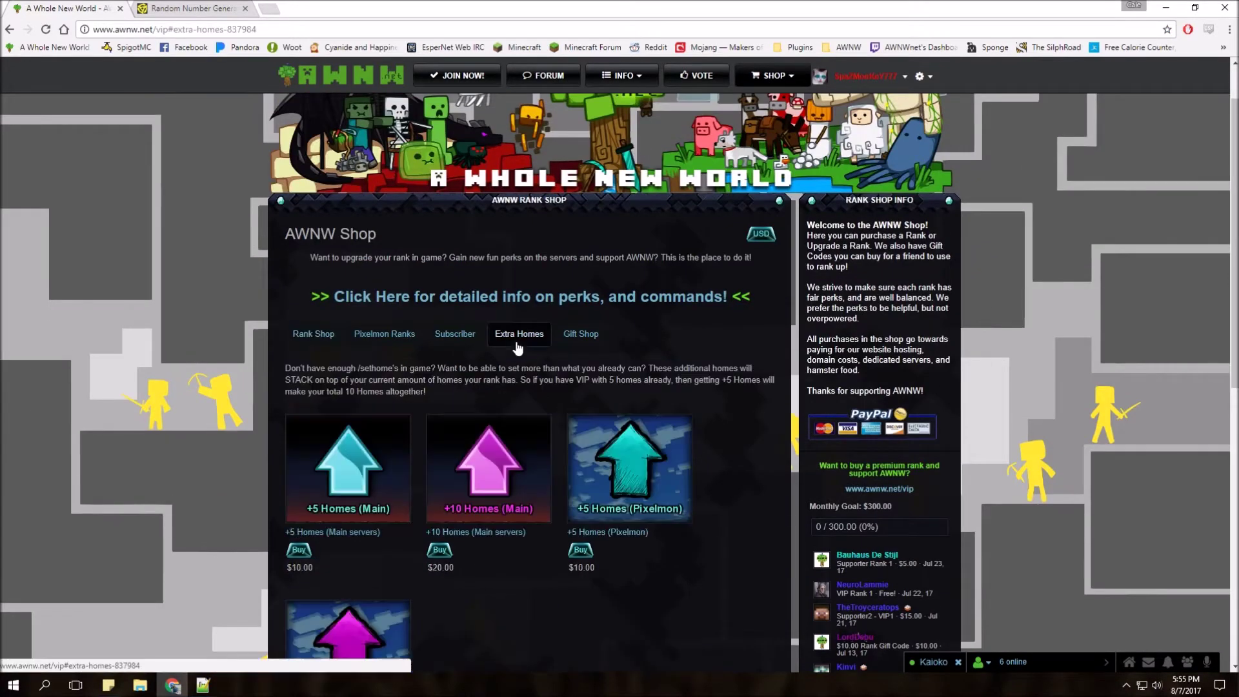
scroll(240, 353, "up", 1)
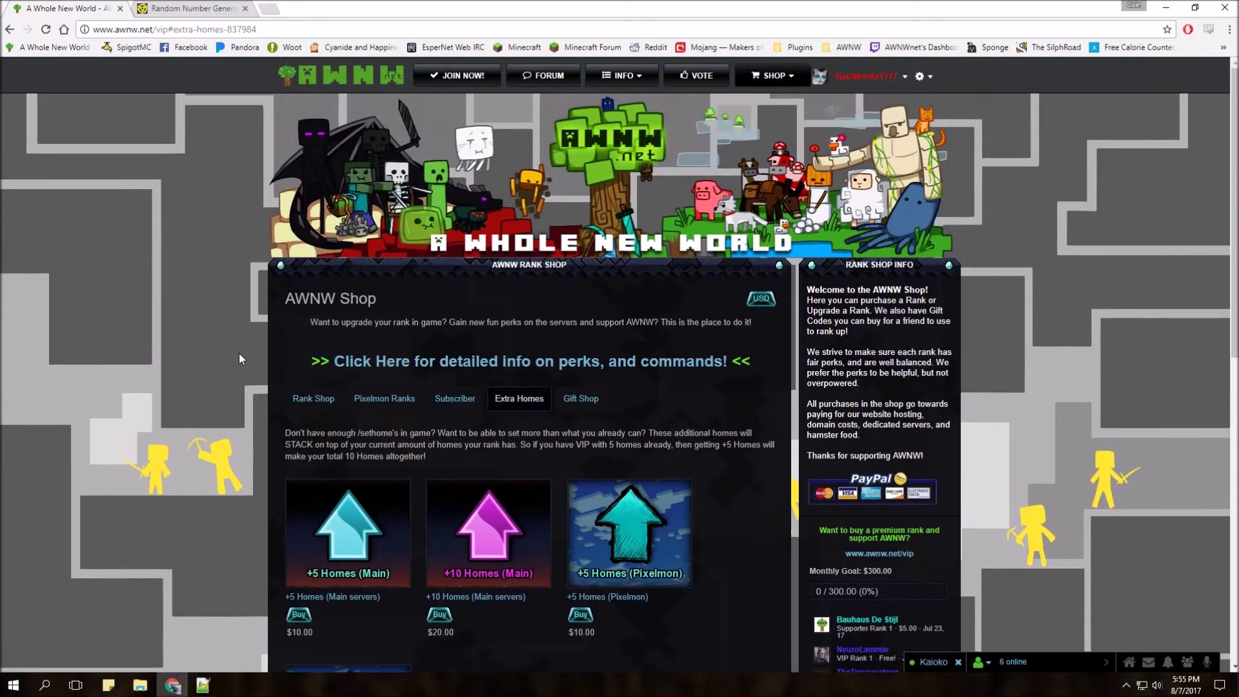
left_click(312, 165)
left_click(203, 685)
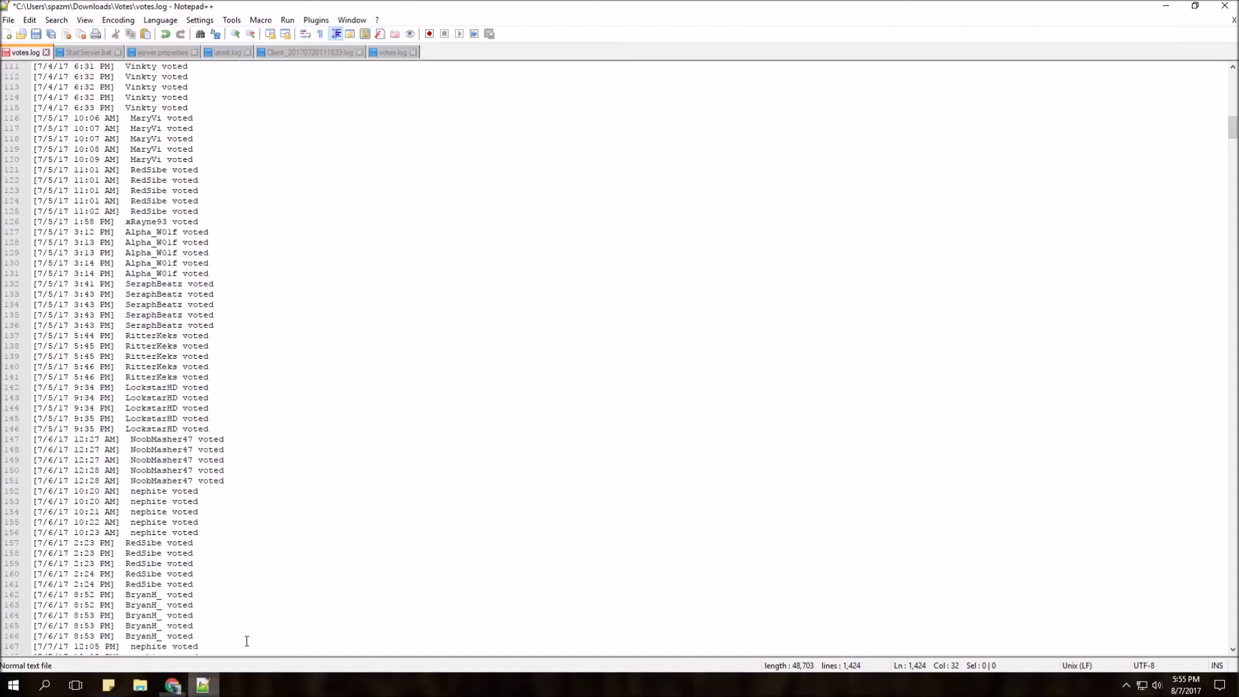
left_click_drag(1231, 130, 1204, 642)
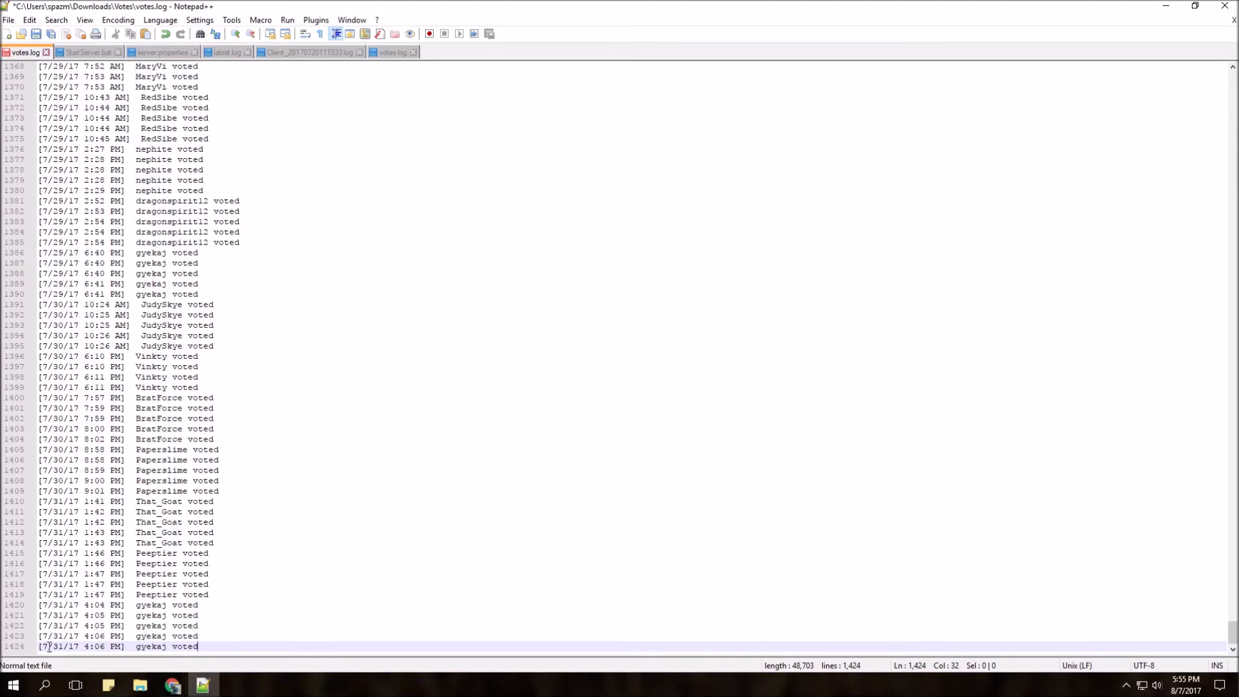
left_click(172, 685)
Generate 1304 in the Random Number Generator and bring votes.log back up.
left_click(153, 8)
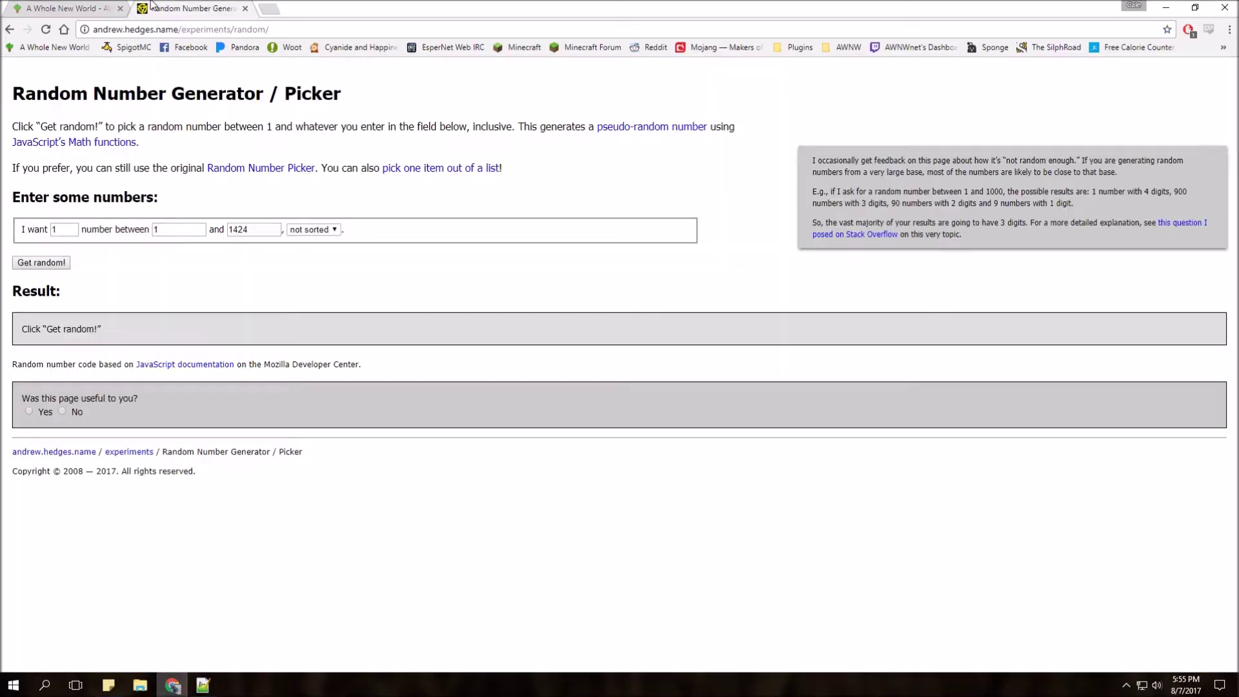
left_click(43, 264)
left_click(203, 686)
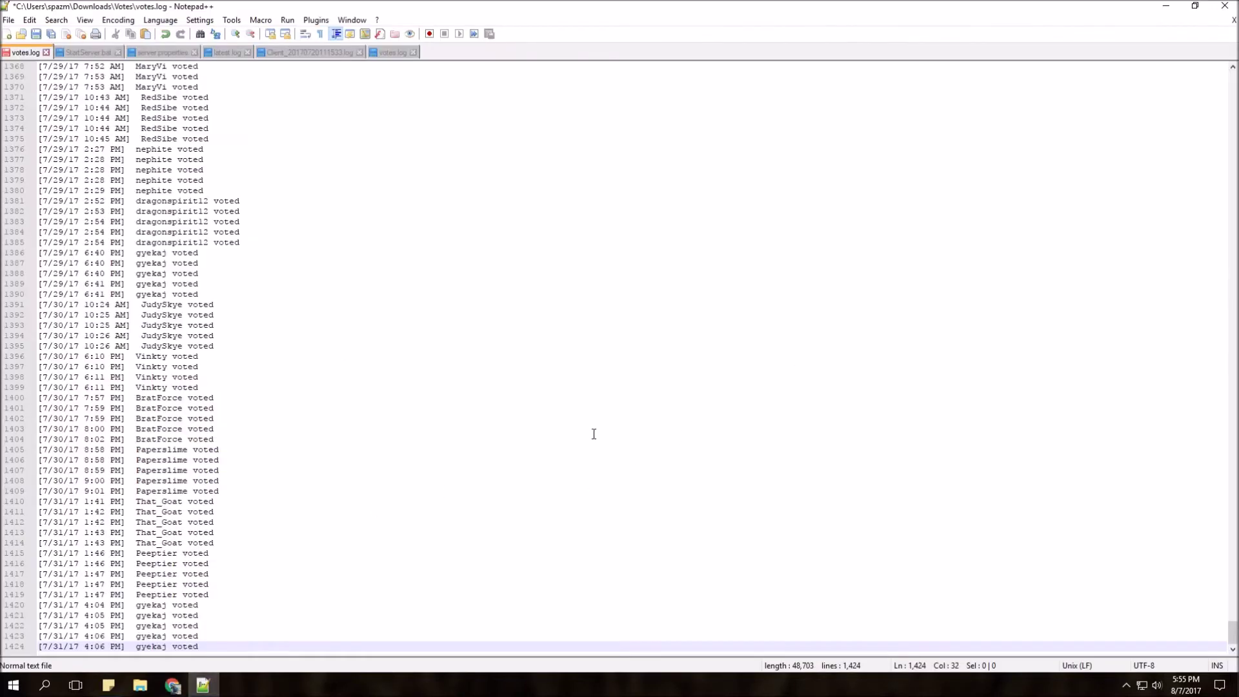
scroll(594, 433, "up", 10)
scroll(343, 383, "up", 7)
scroll(127, 244, "up", 6)
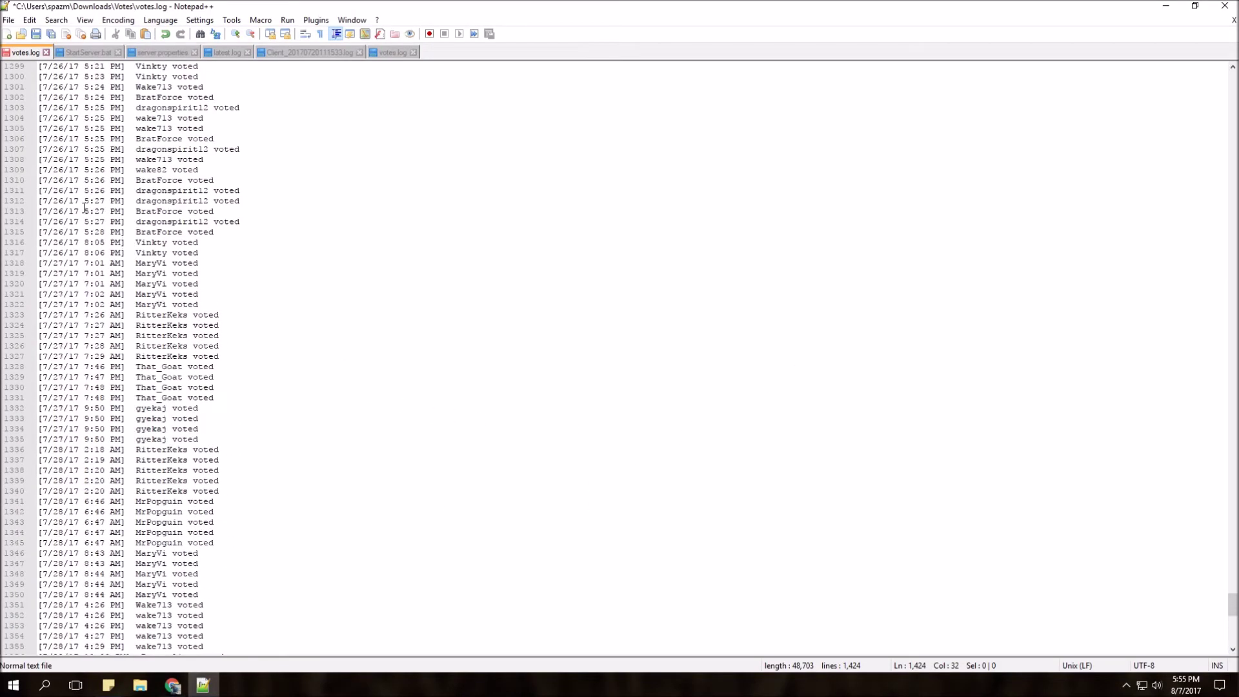
scroll(96, 219, "up", 2)
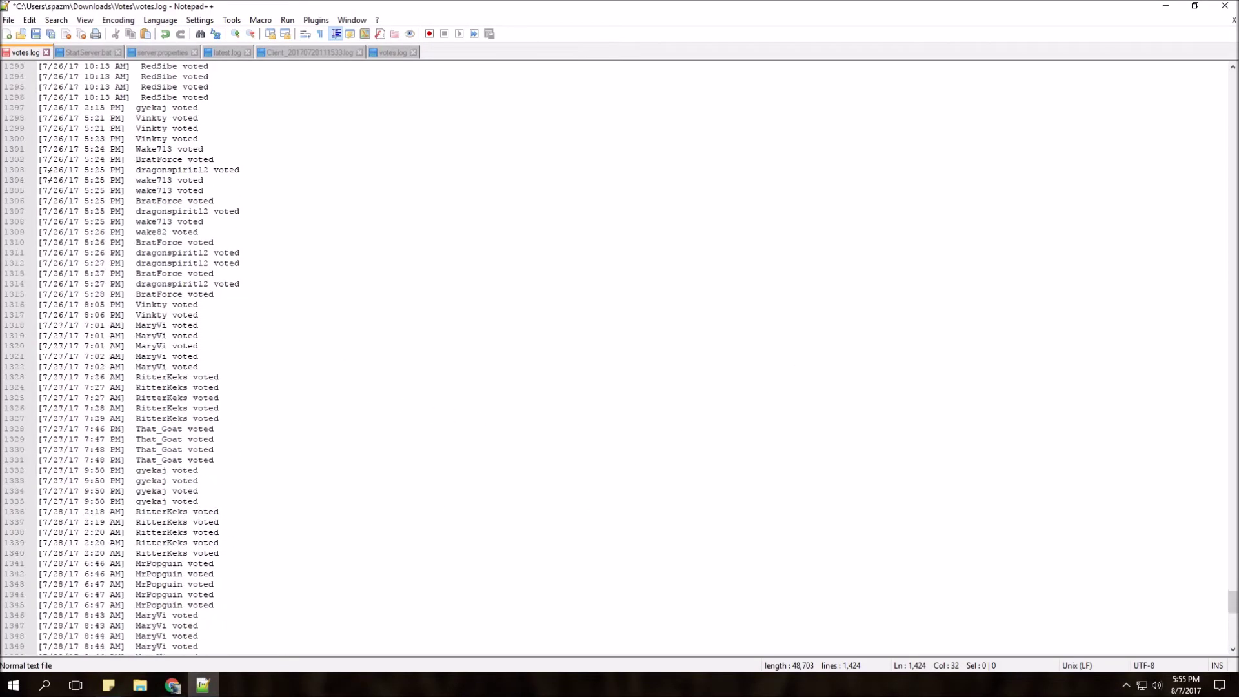
Select wake713 on line 1304 as first winner, then draw a second number, 747.
double_click(157, 182)
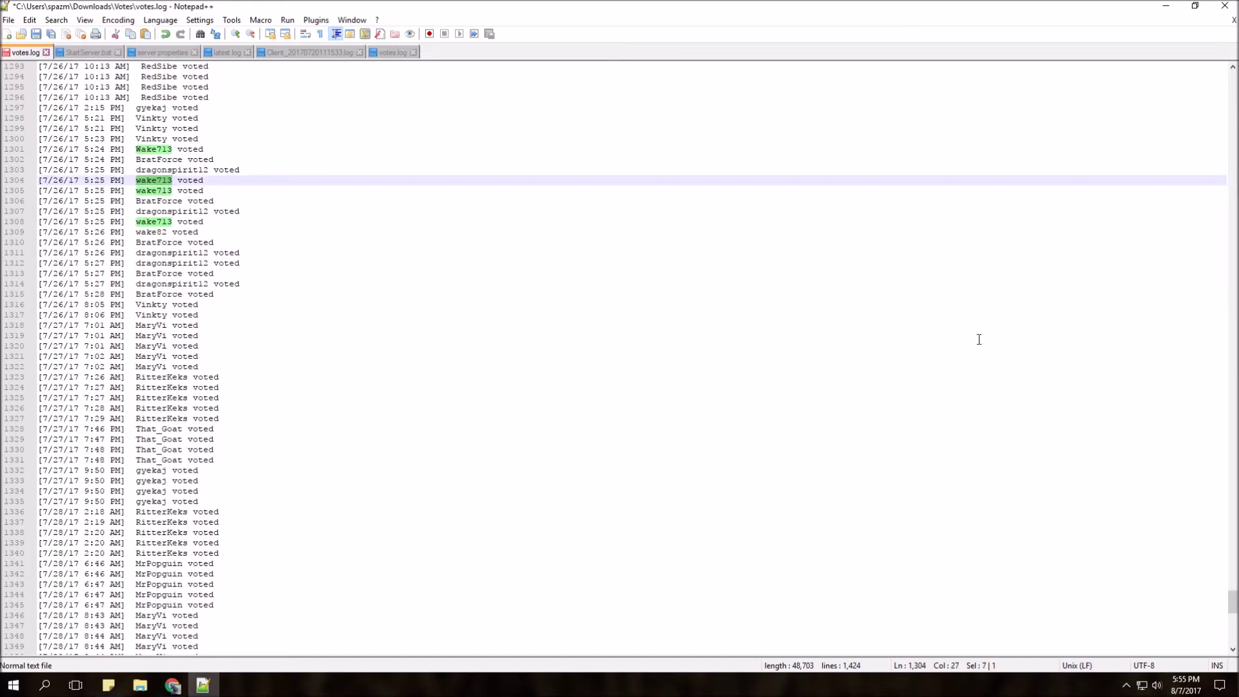
left_click(108, 686)
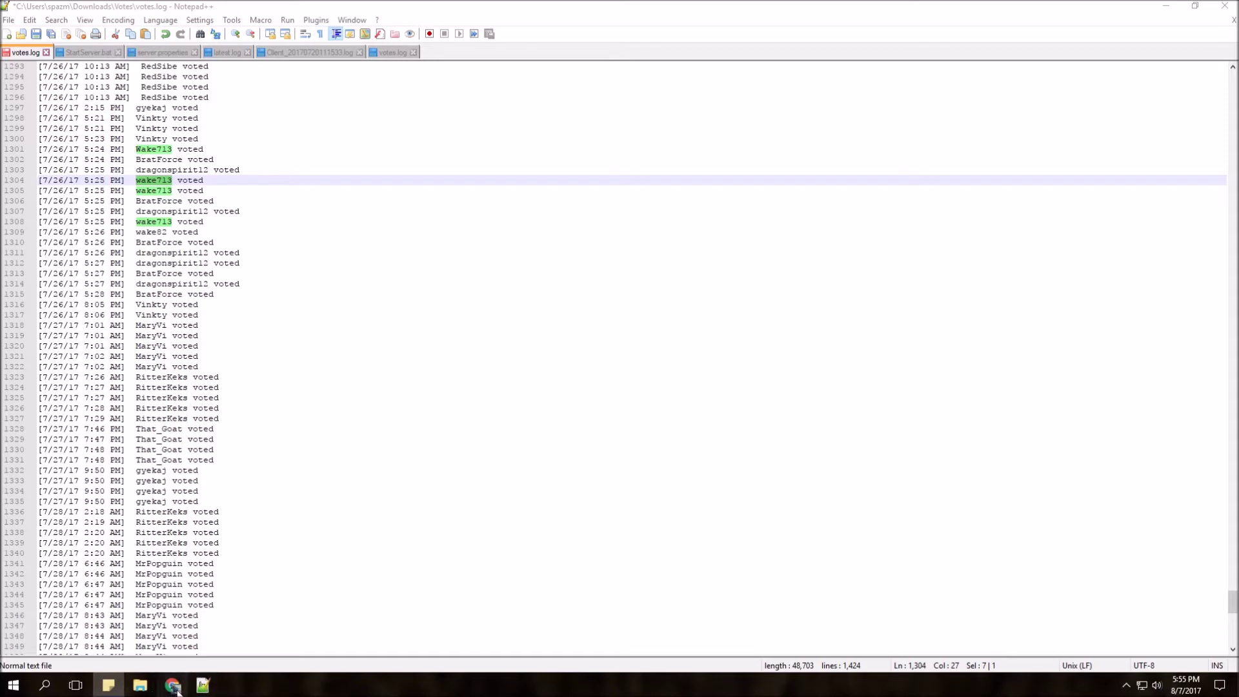
left_click(174, 686)
left_click(52, 270)
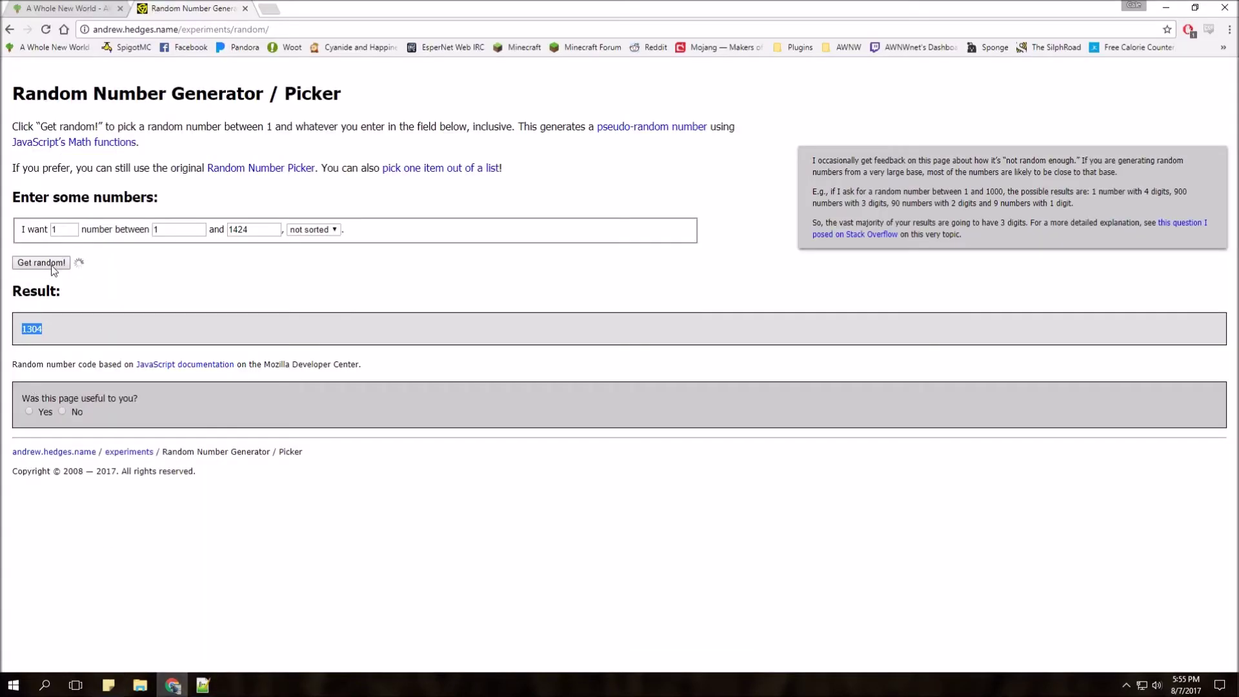
double_click(29, 329)
left_click(202, 685)
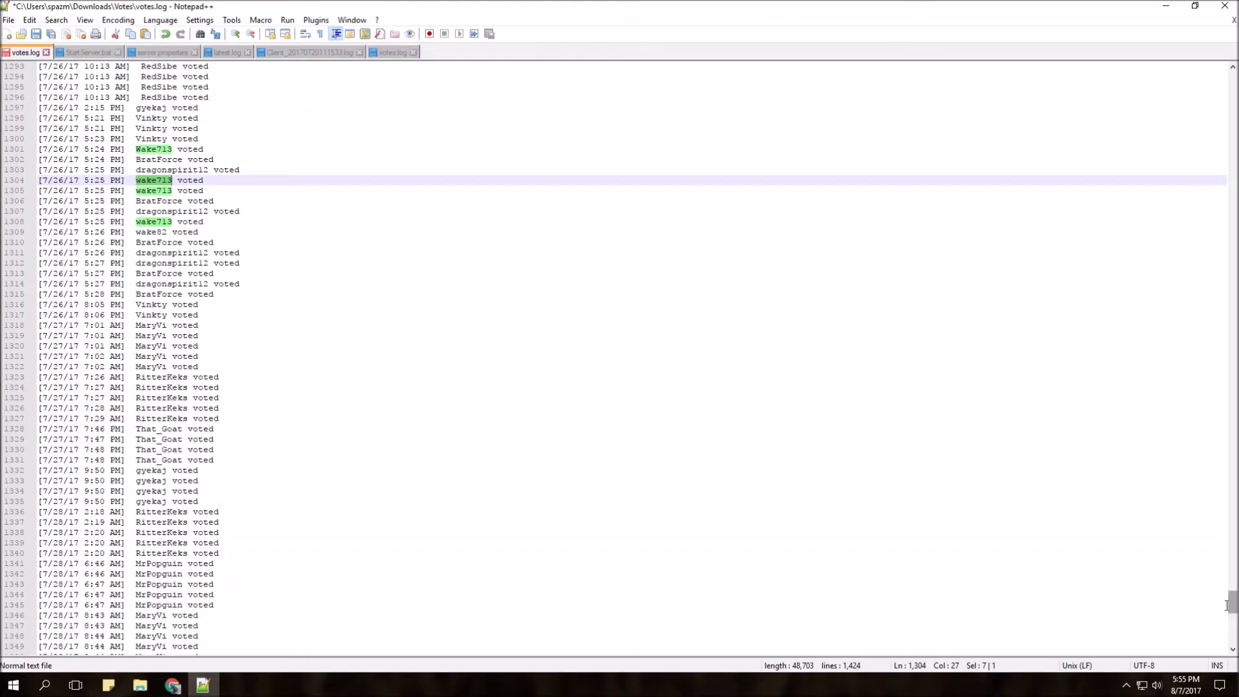
left_click_drag(1231, 610, 1219, 401)
scroll(812, 349, "up", 8)
scroll(337, 257, "up", 7)
scroll(320, 255, "up", 5)
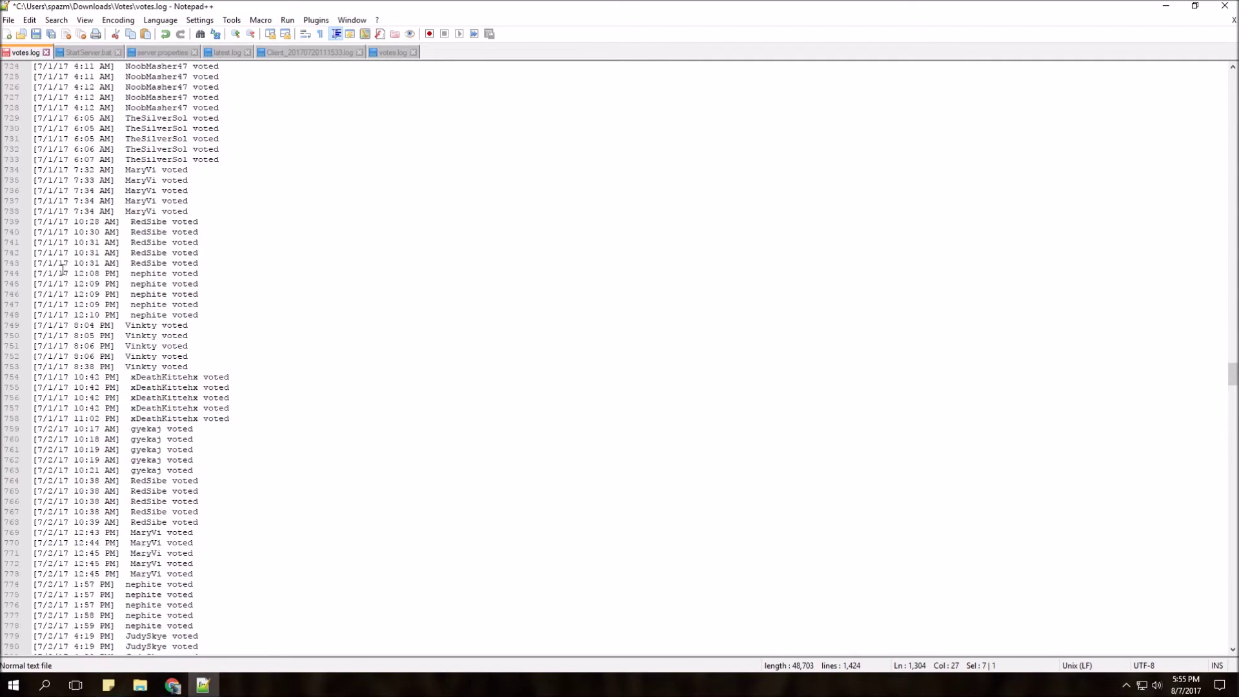
Highlight every nephite vote from line 747, then draw another random line number.
double_click(150, 307)
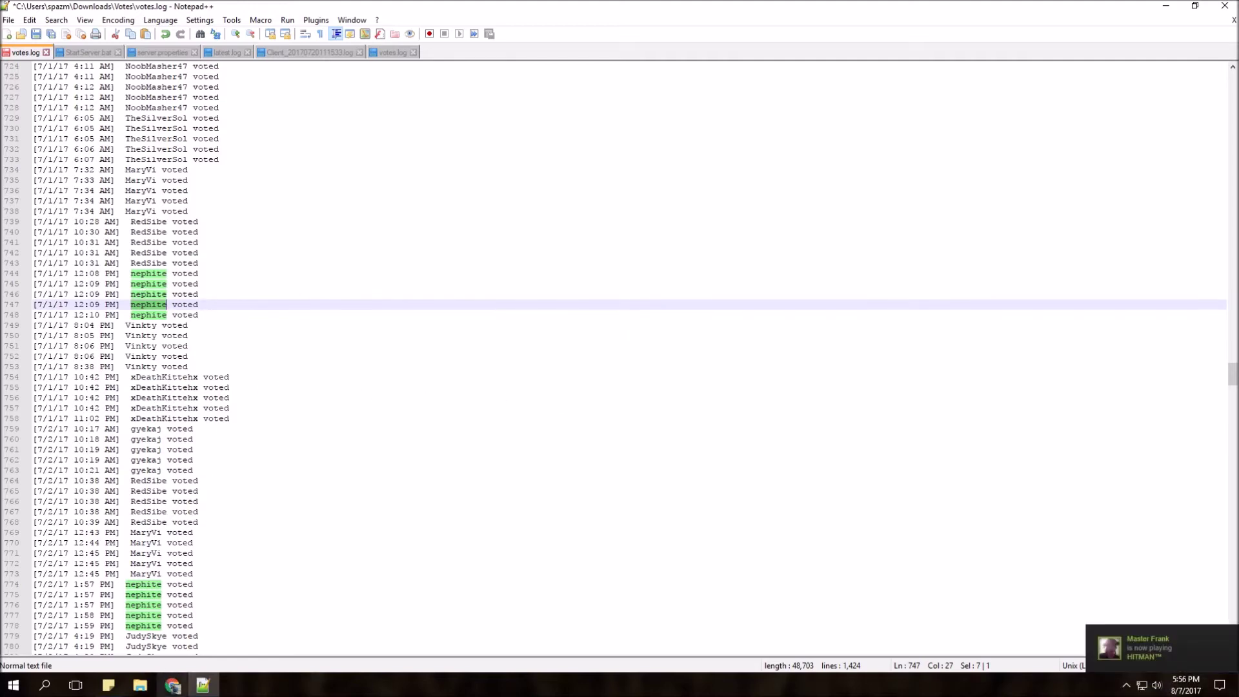
left_click(172, 685)
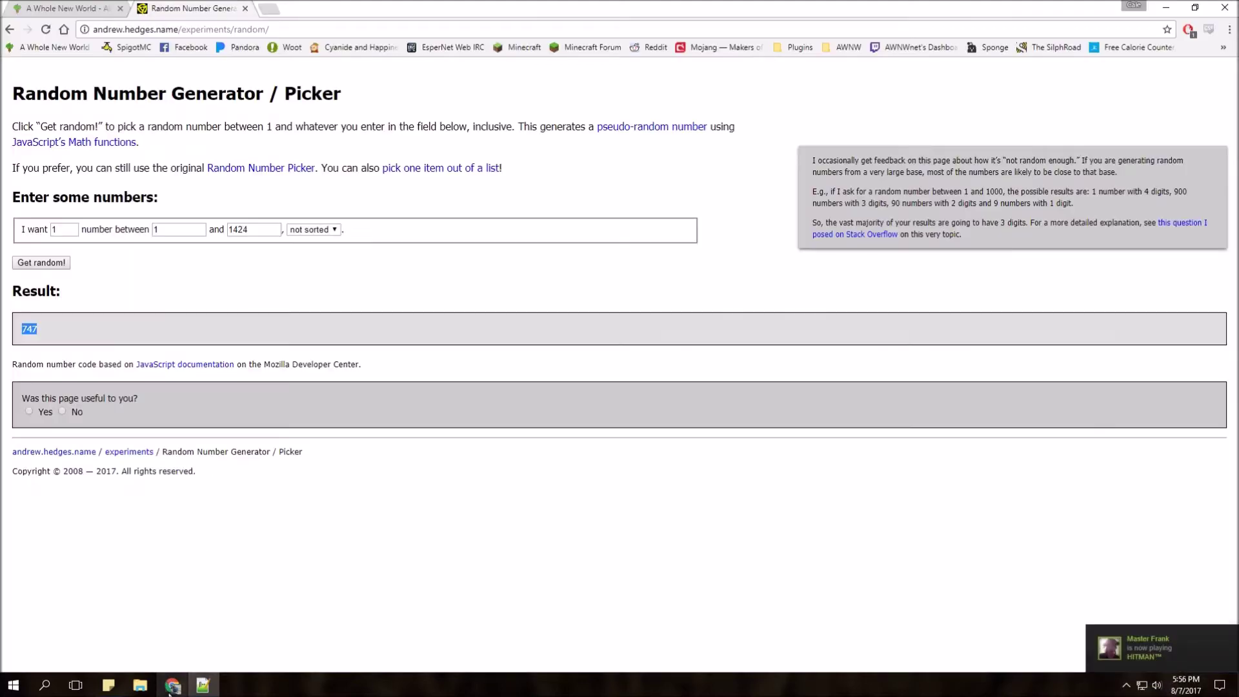
left_click(42, 264)
Highlight every RitterKeks vote from line 615, then return to the browser.
left_click(203, 685)
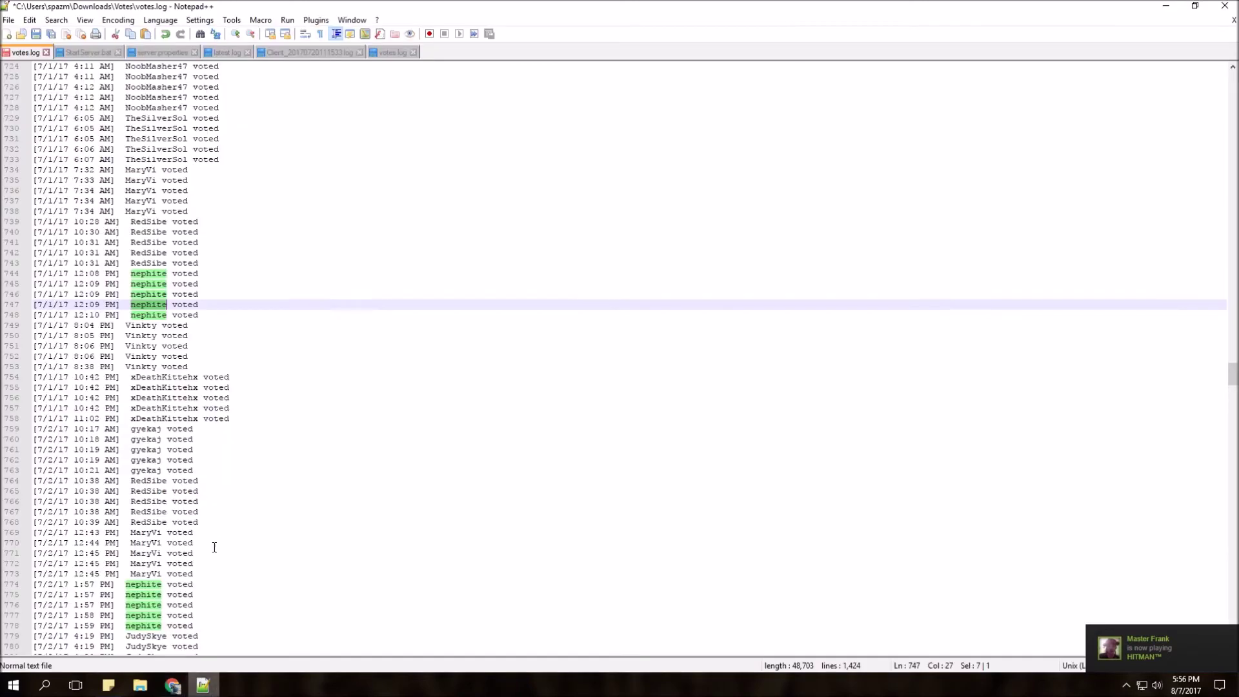
scroll(274, 333, "up", 11)
scroll(262, 329, "up", 10)
scroll(260, 329, "up", 5)
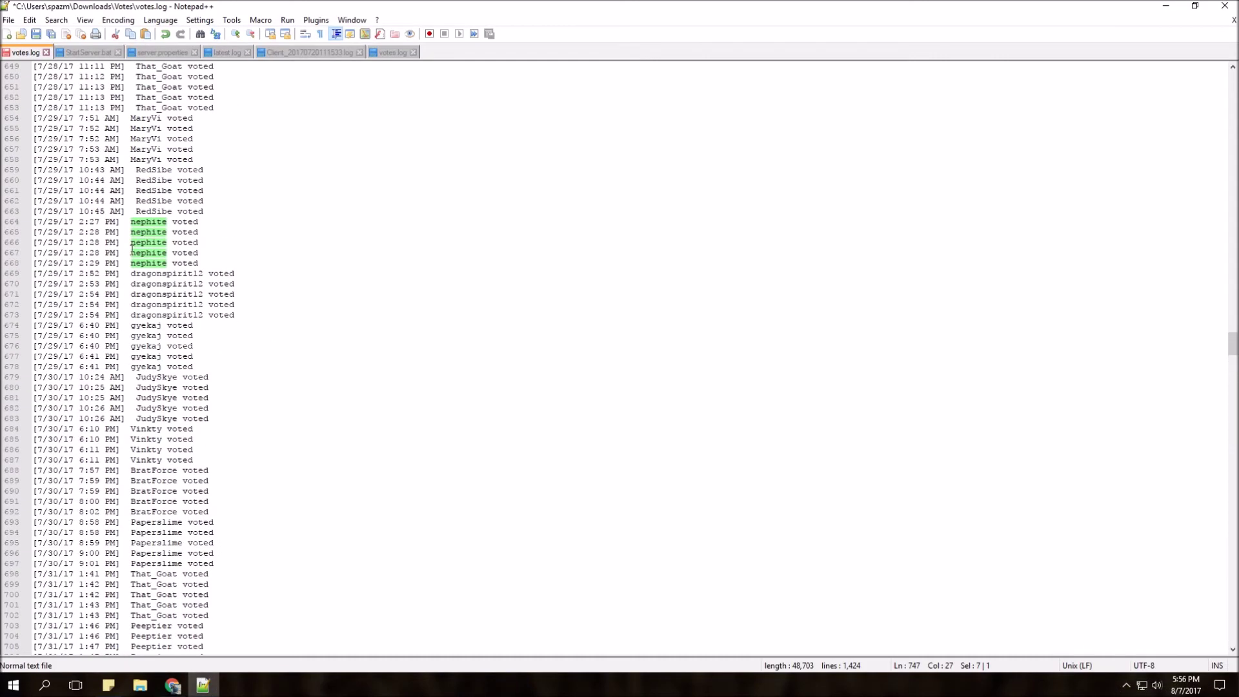
scroll(145, 242, "up", 4)
scroll(115, 215, "up", 2)
scroll(43, 130, "up", 6)
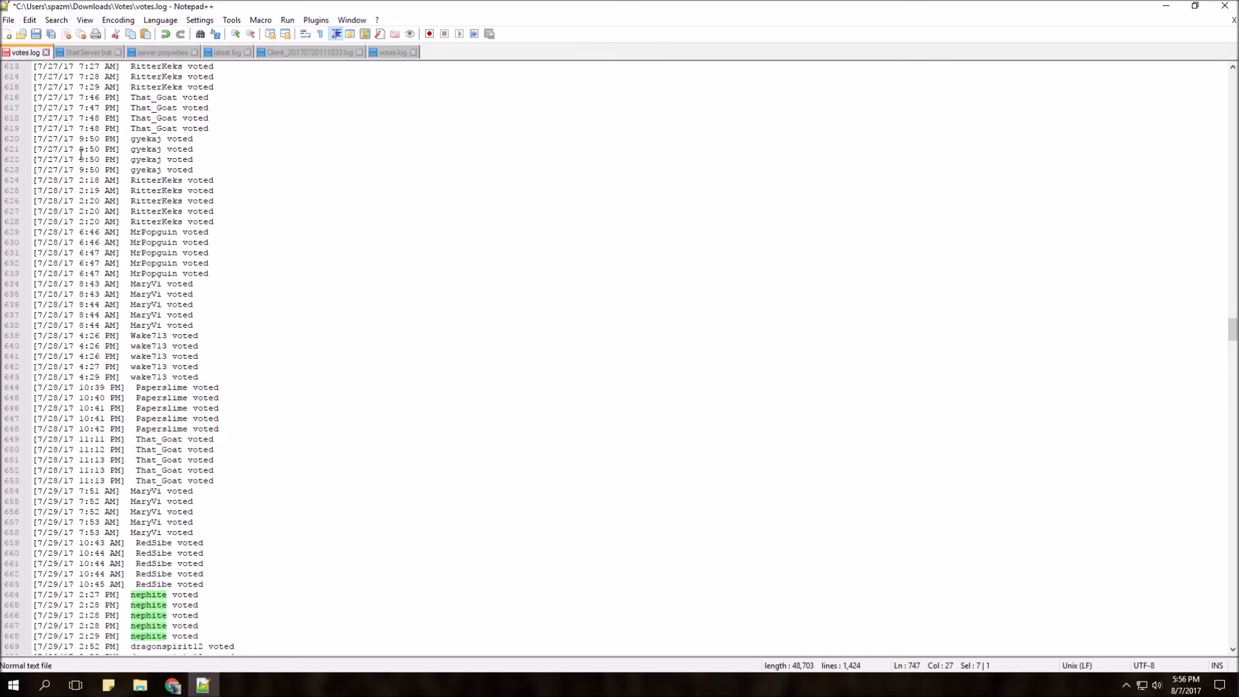
scroll(83, 153, "up", 1)
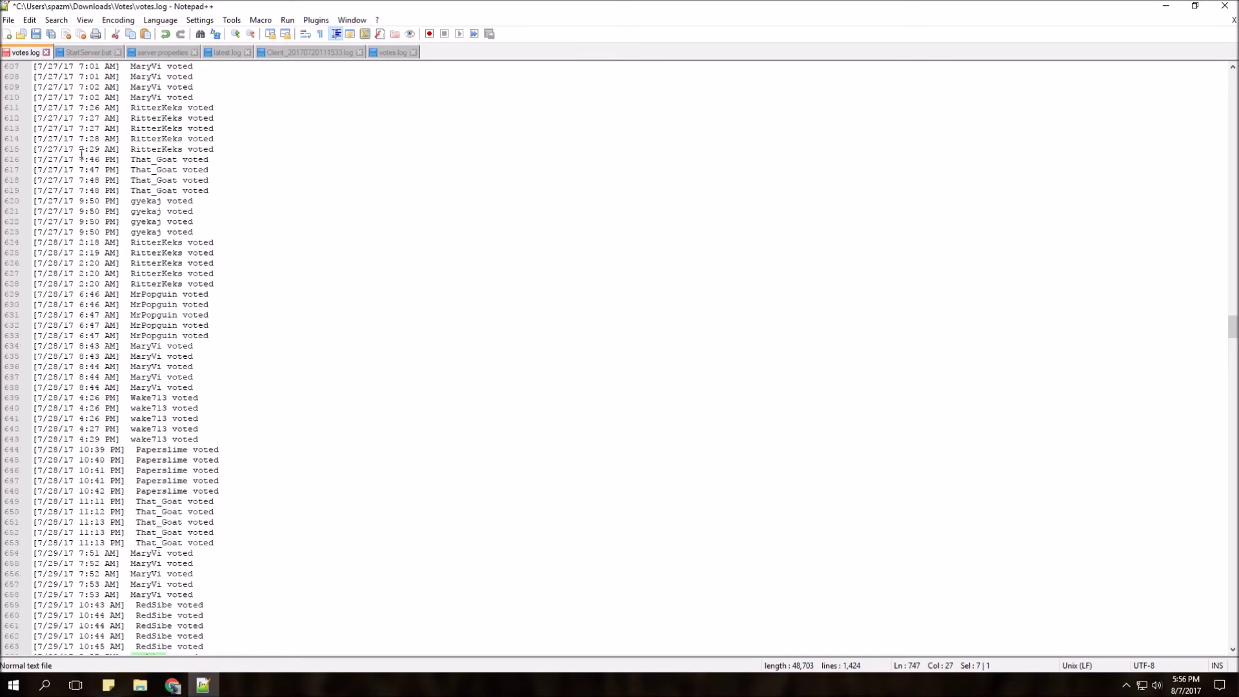
double_click(155, 149)
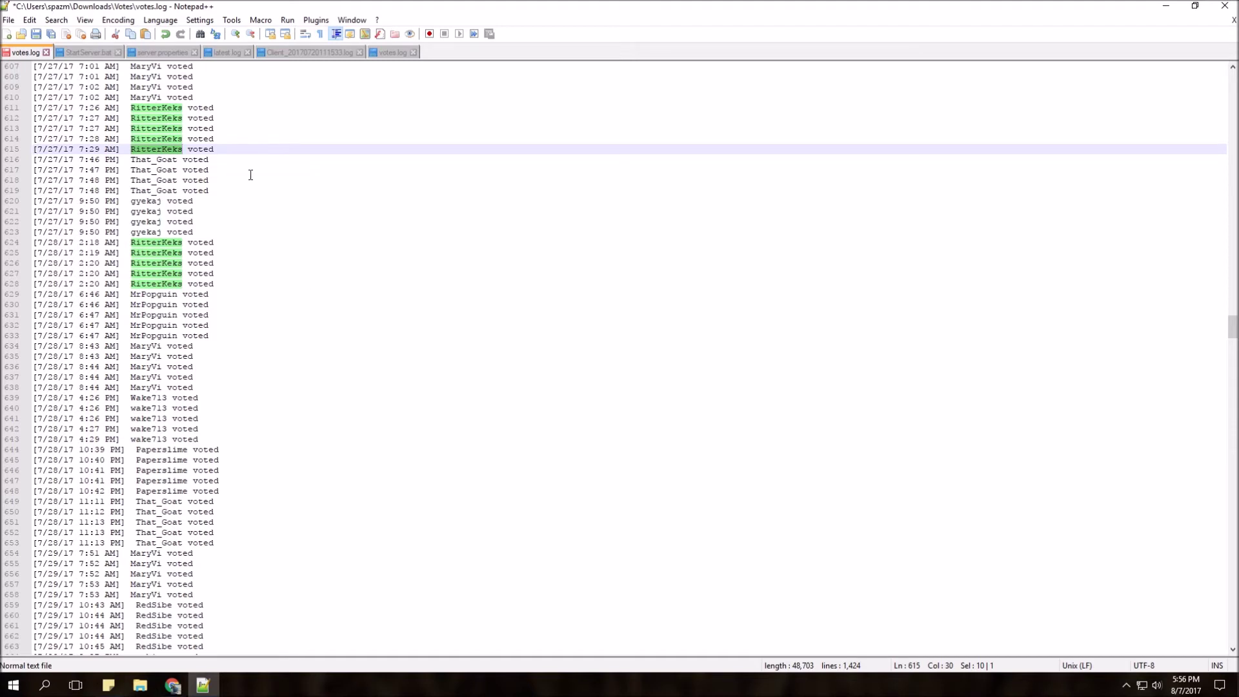
mouse_move(172, 685)
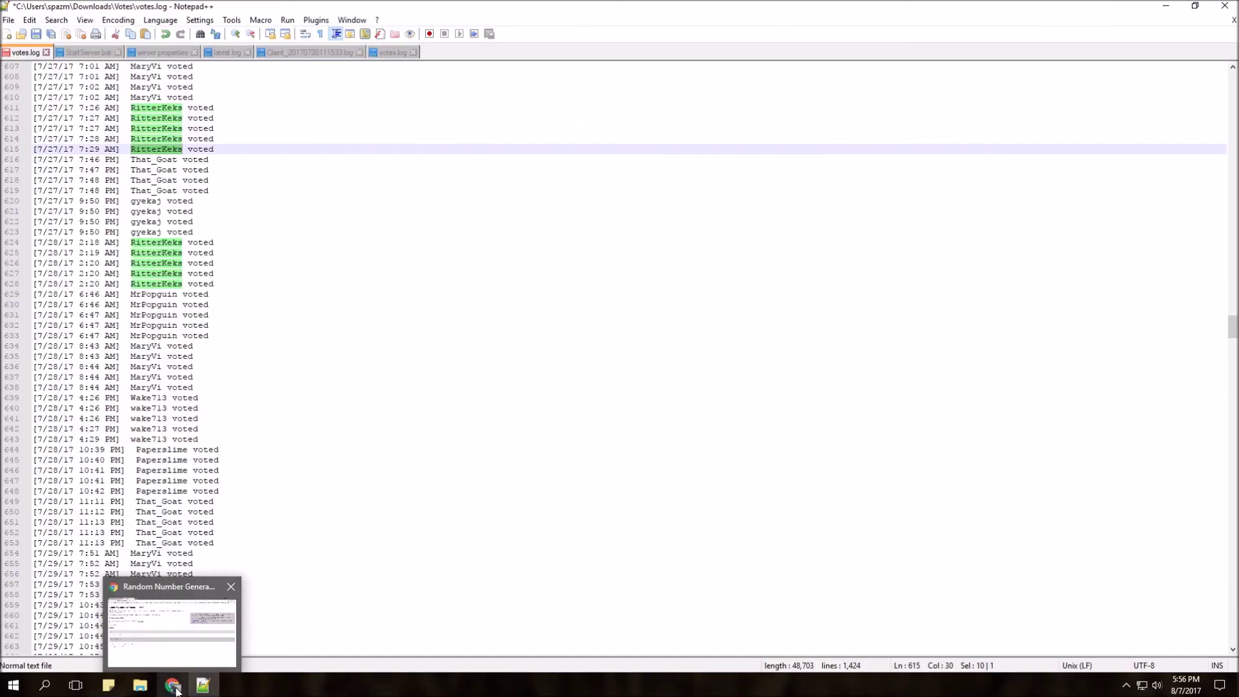
left_click(175, 687)
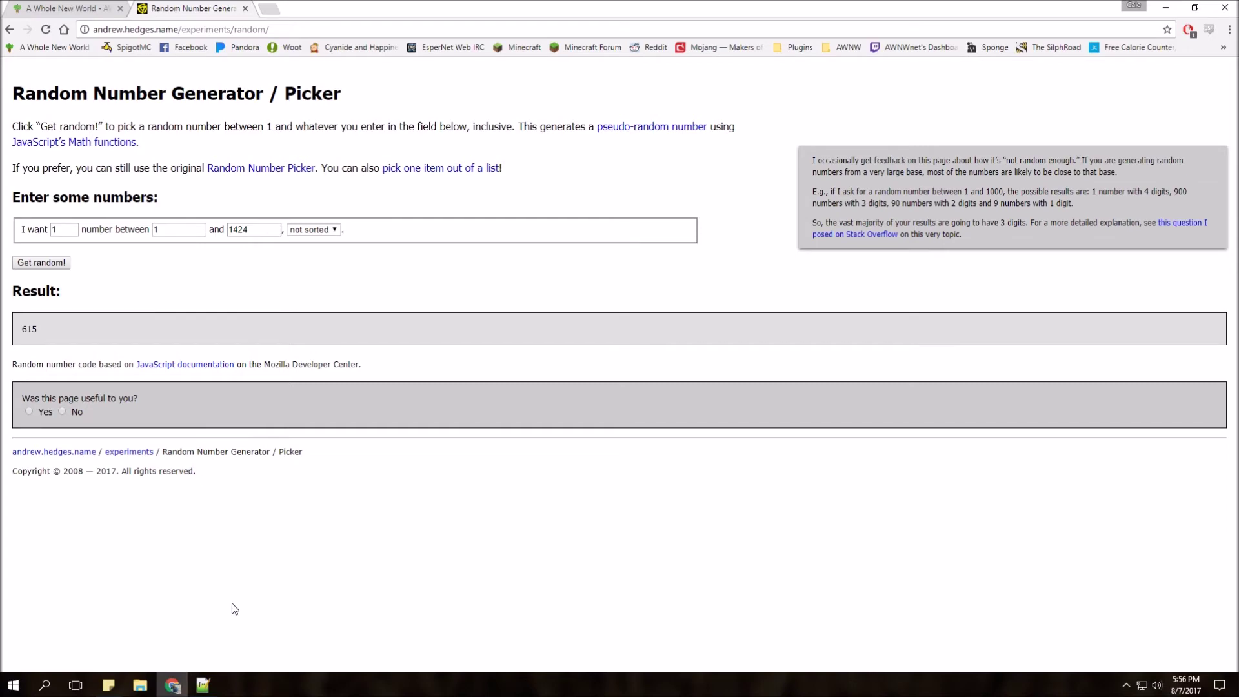
left_click(114, 9)
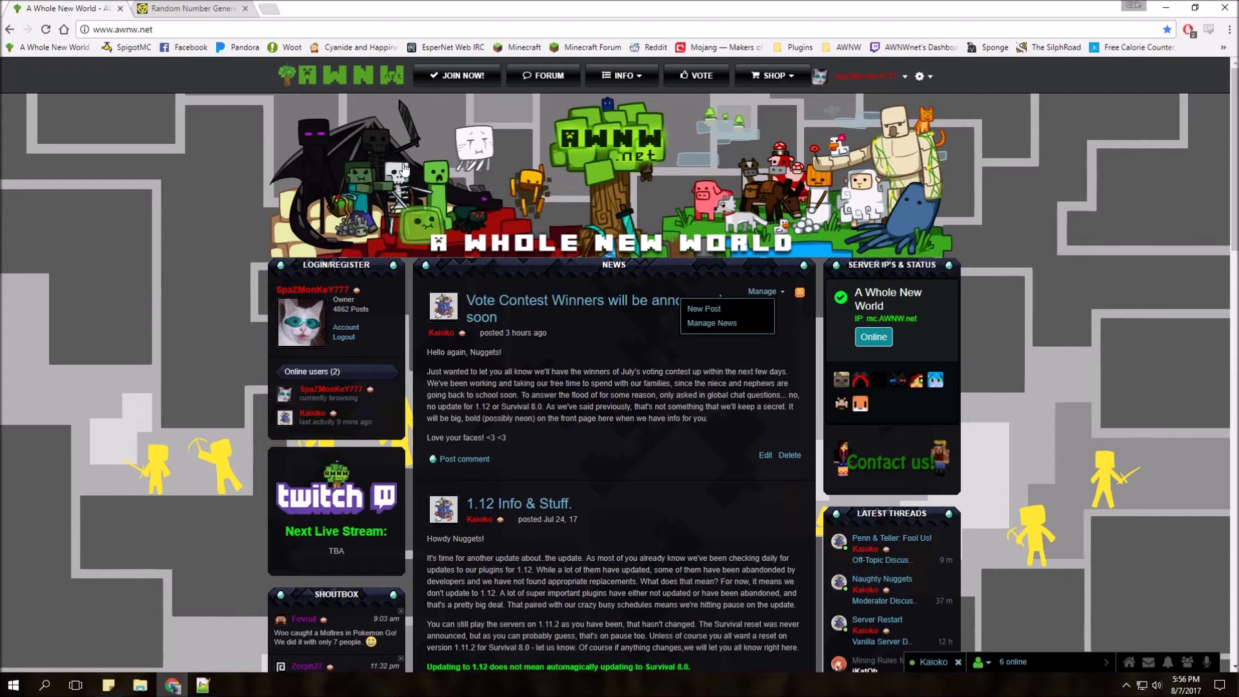
Reload the A Whole New World home page to show its latest news posts.
left_click(352, 217)
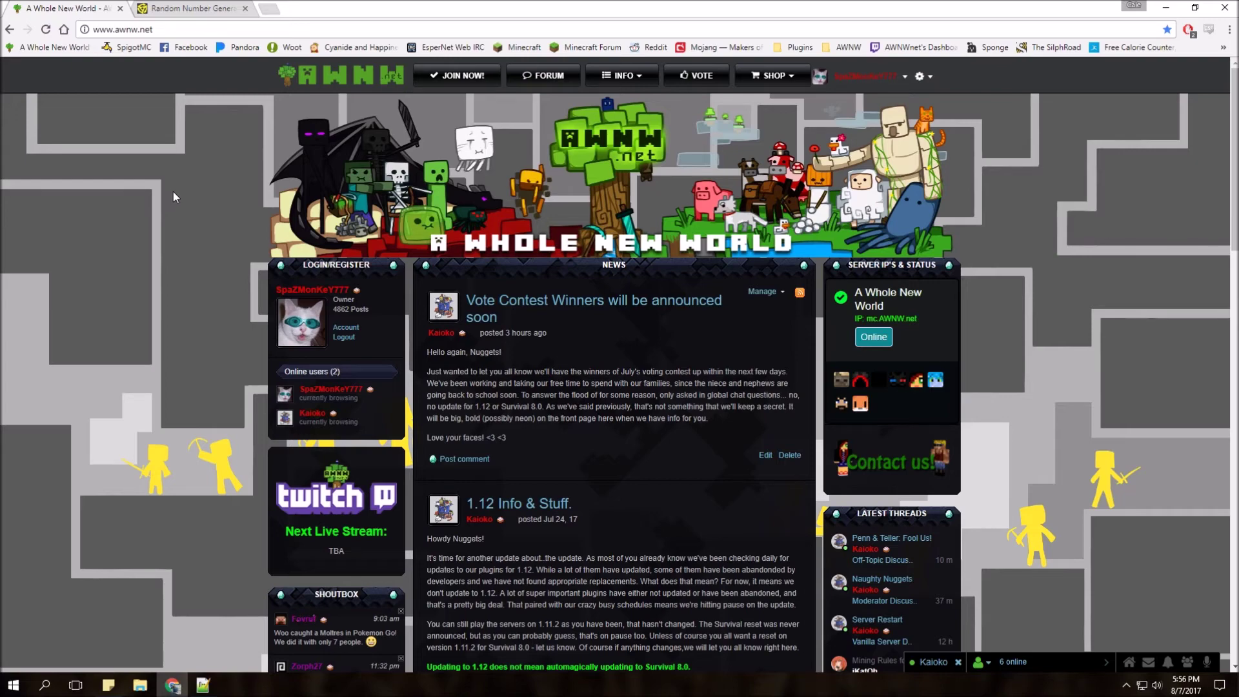
scroll(155, 184, "down", 5)
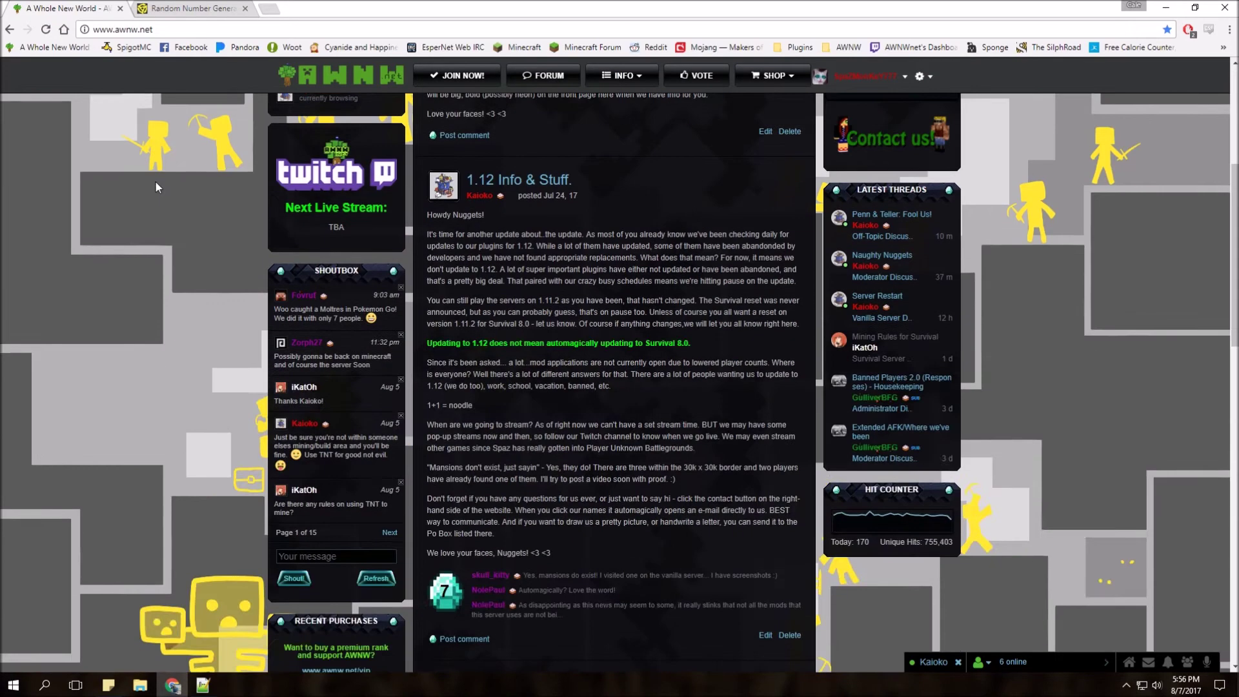
scroll(153, 185, "down", 5)
scroll(154, 383, "down", 2)
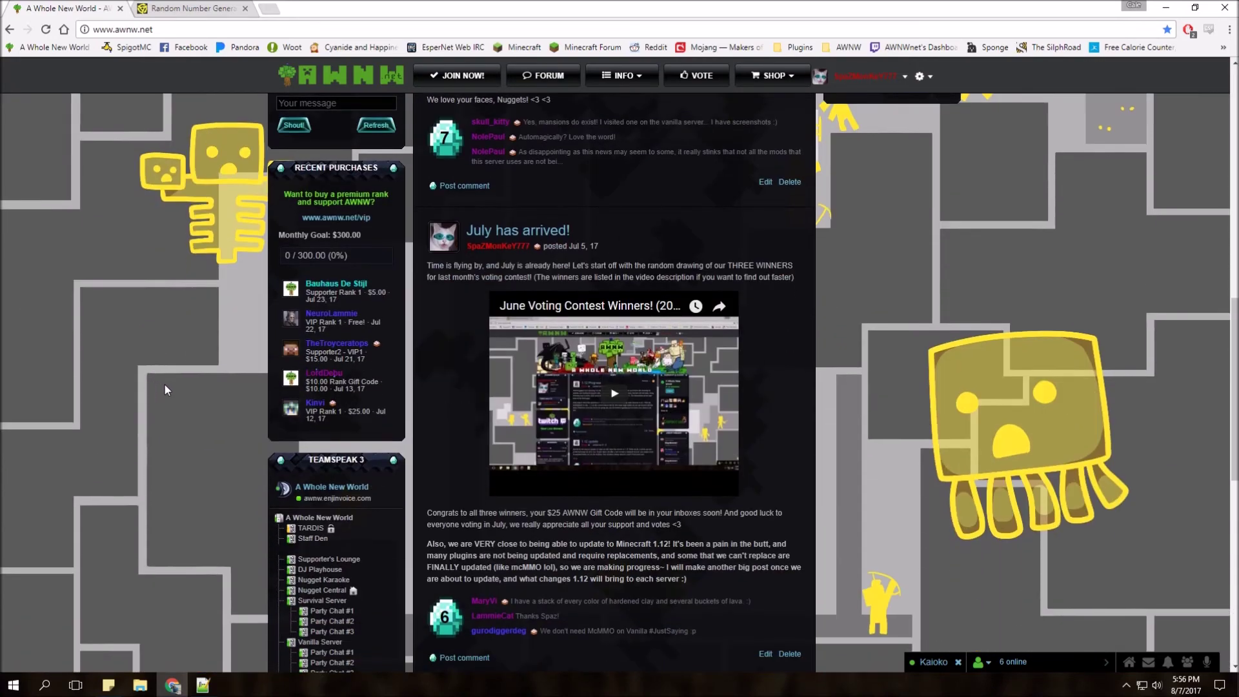
scroll(204, 388, "up", 2)
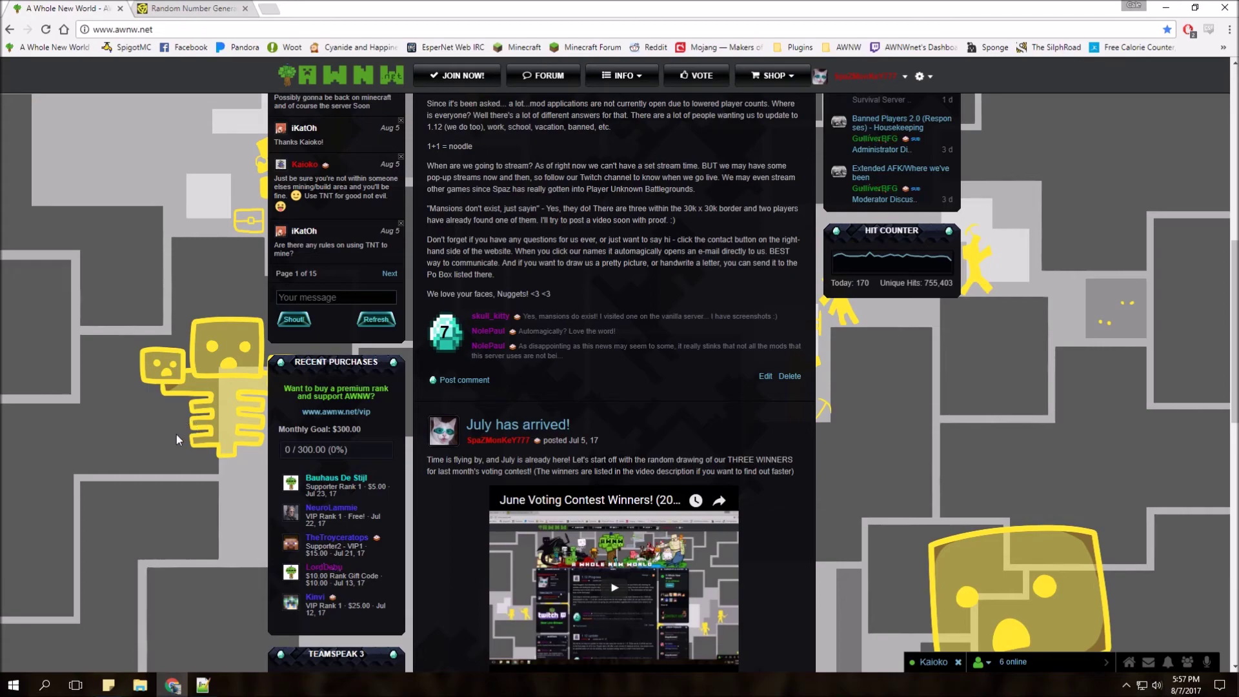
scroll(165, 465, "down", 2)
scroll(153, 454, "up", 2)
scroll(154, 457, "up", 5)
scroll(136, 453, "up", 3)
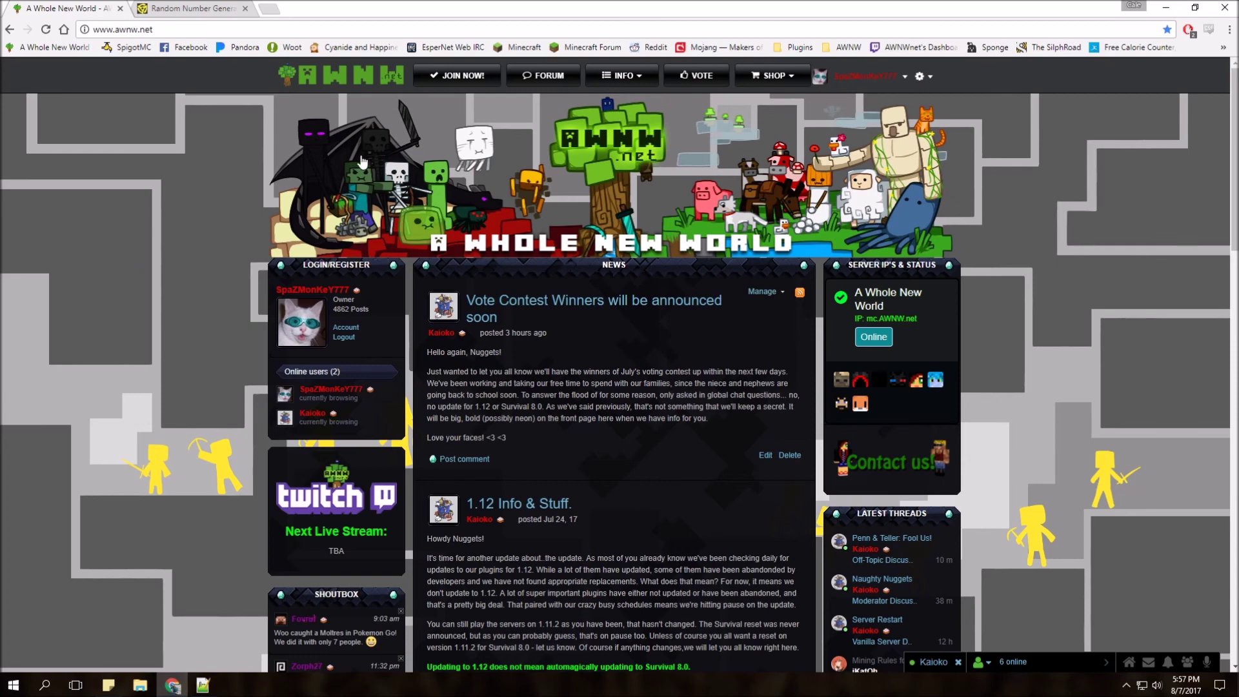
mouse_move(773, 75)
left_click(752, 97)
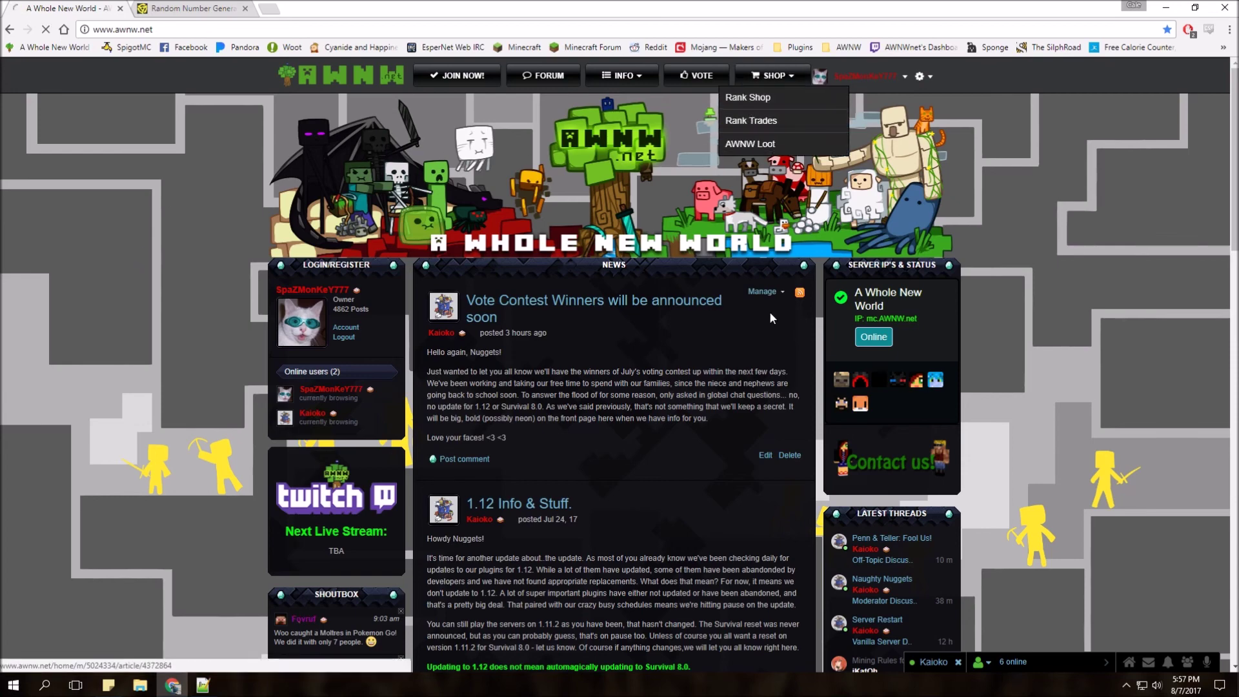
scroll(930, 470, "down", 2)
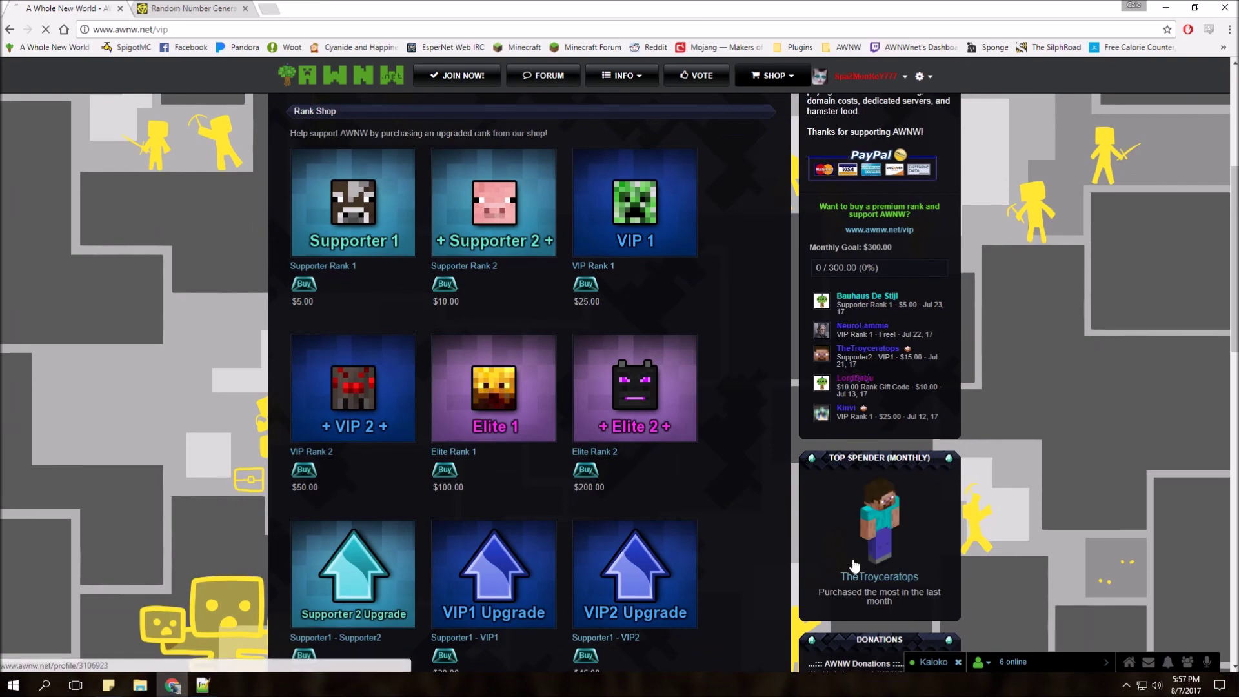
scroll(930, 471, "down", 4)
scroll(939, 443, "up", 2)
scroll(845, 503, "up", 5)
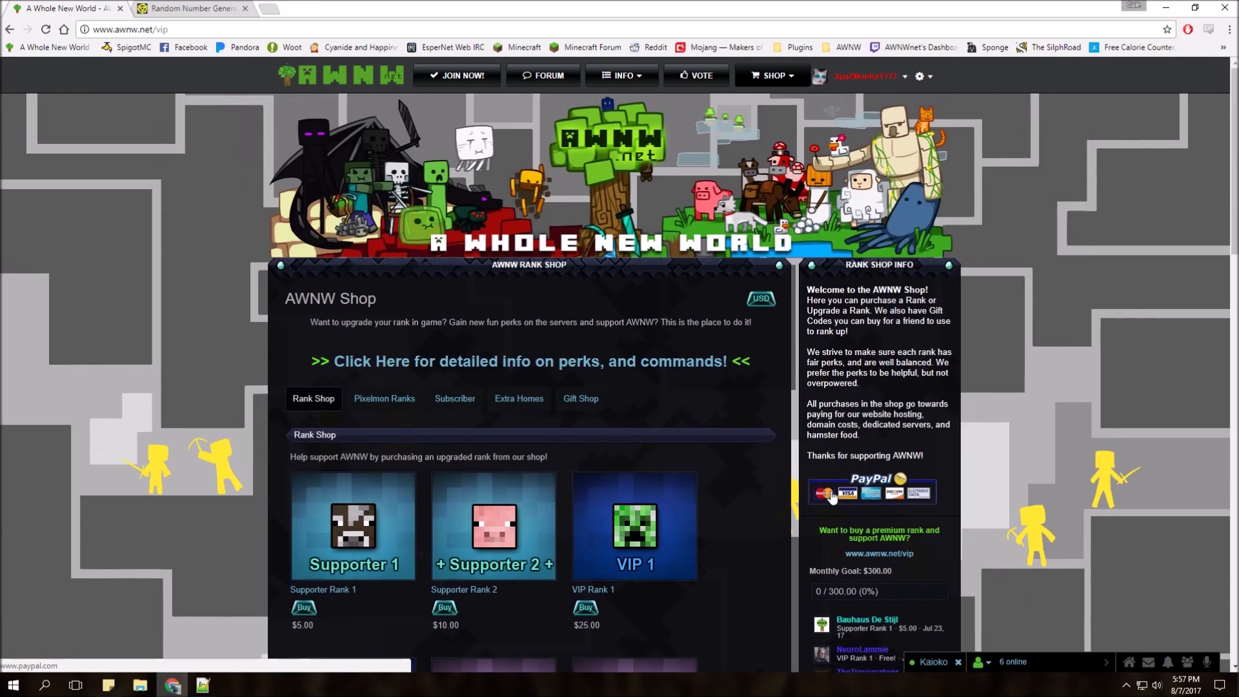
left_click(296, 193)
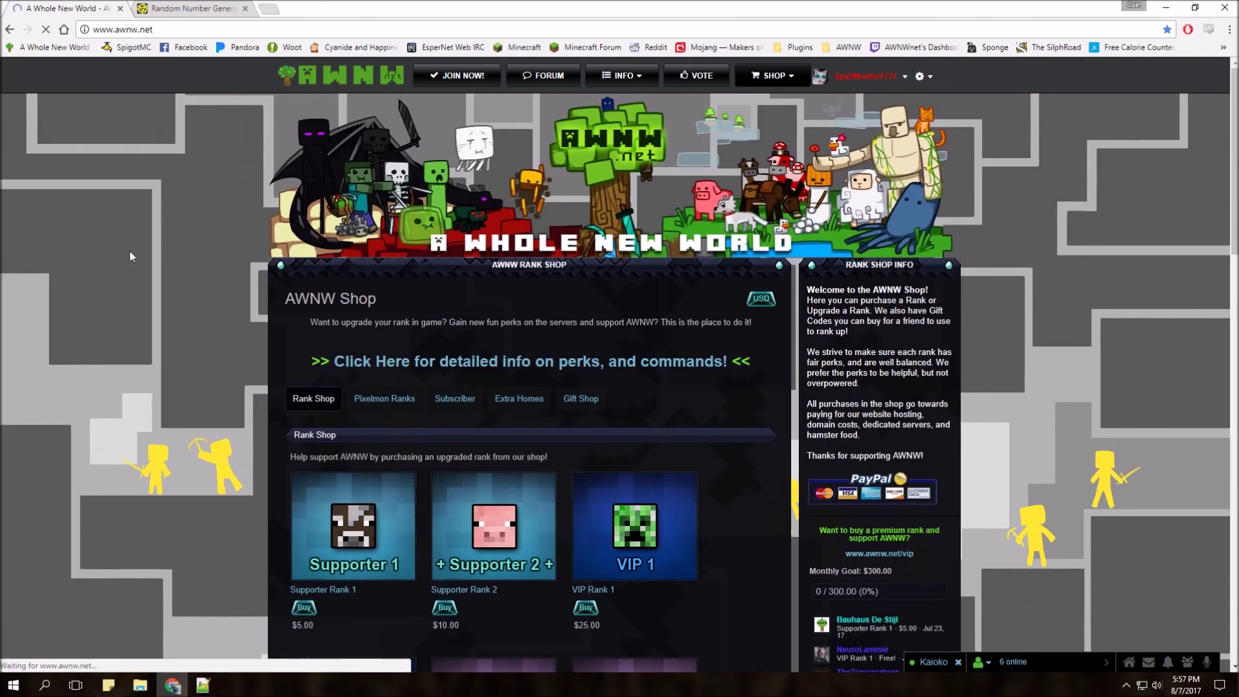